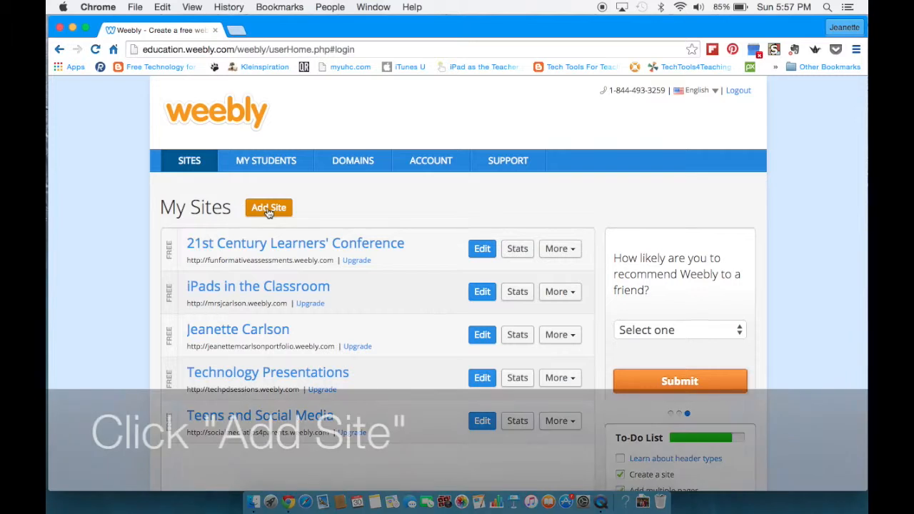
Add a new website and choose Site as its focus
click(268, 209)
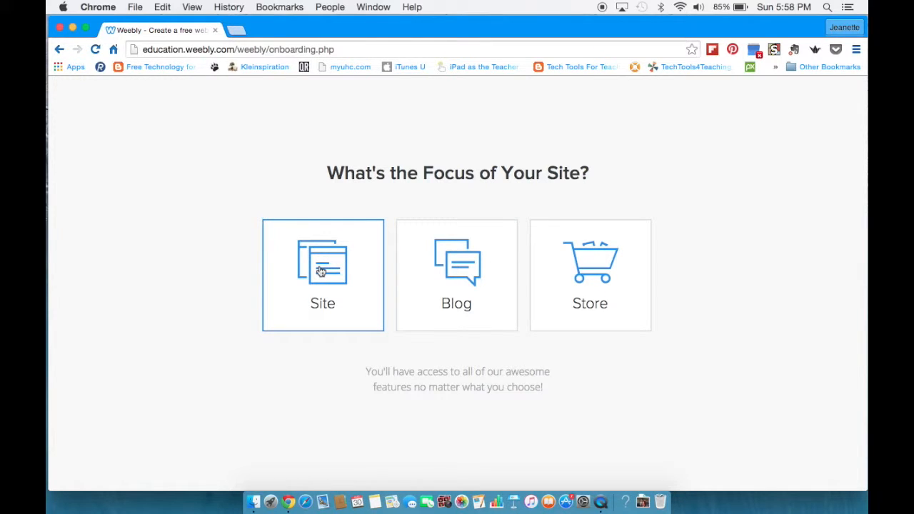
click(321, 271)
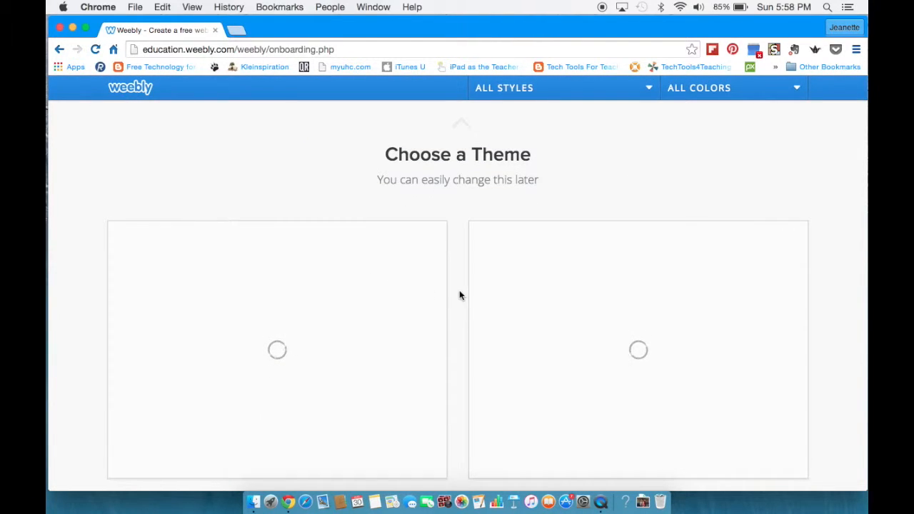
Choose the Paris theme in its green colour variant for the new site
scroll(512, 311, down, 3)
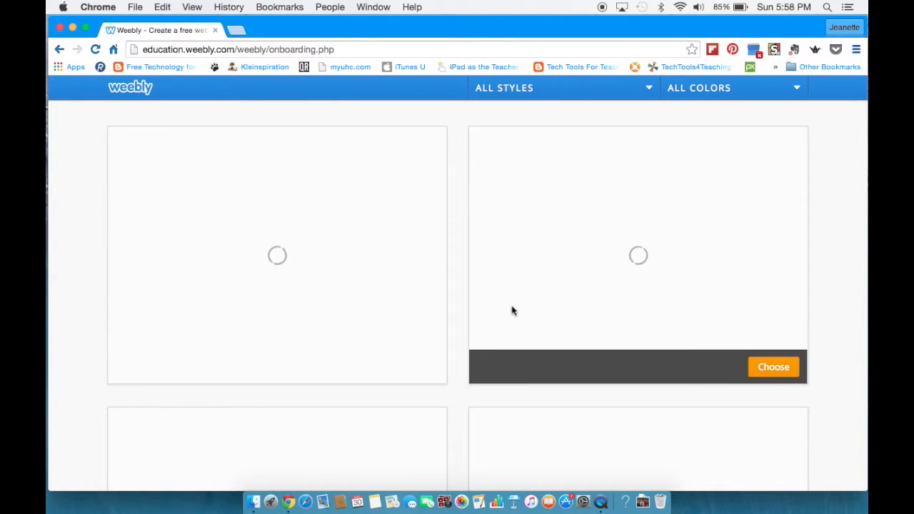
scroll(512, 310, up, 3)
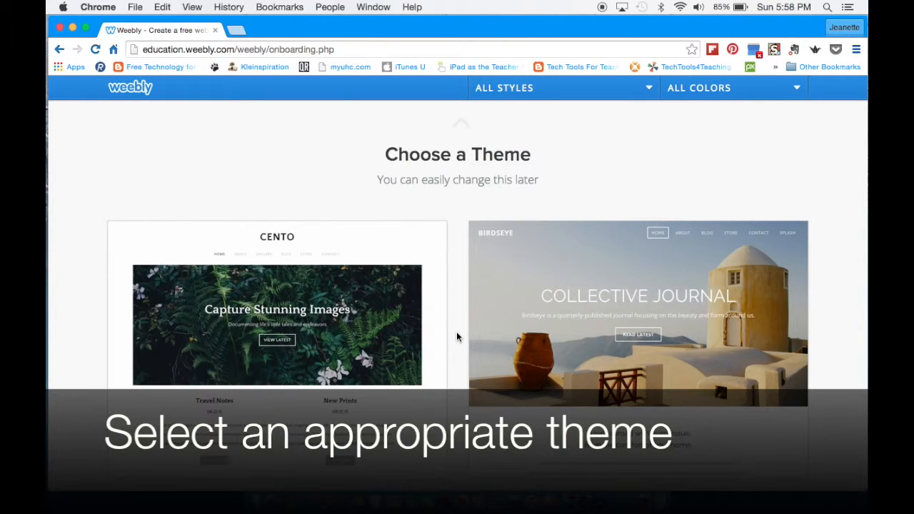
scroll(457, 333, down, 8)
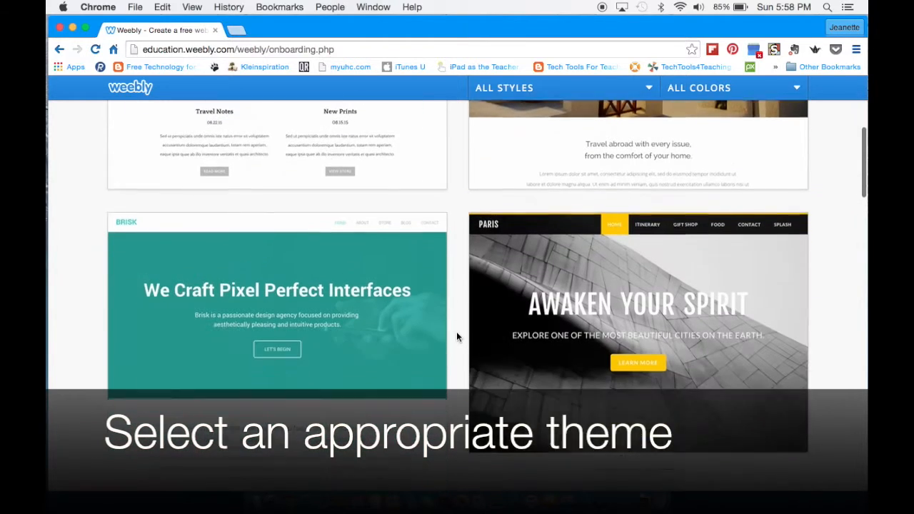
scroll(458, 337, down, 1)
mouse_move(589, 323)
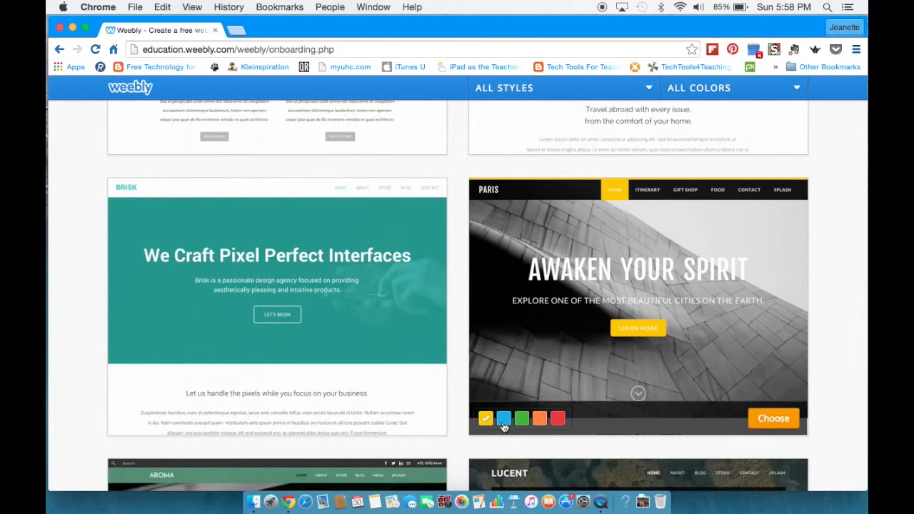
click(503, 420)
click(522, 421)
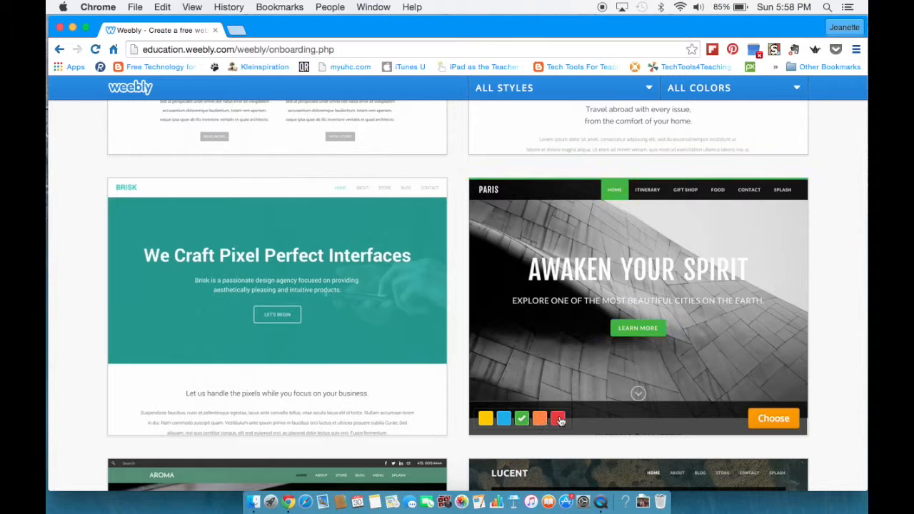
click(774, 420)
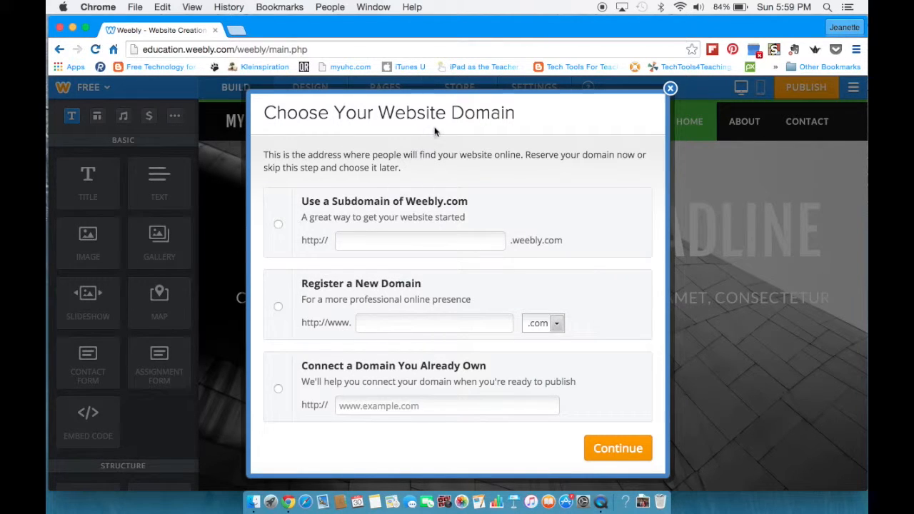
Reserve a Weebly.com subdomain for the site, entering an address based on the teacher's name and class
click(278, 226)
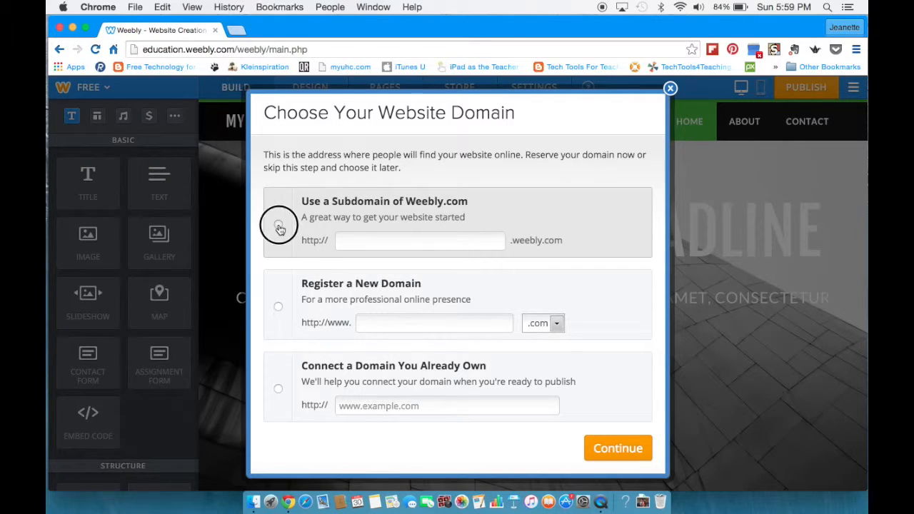
click(374, 248)
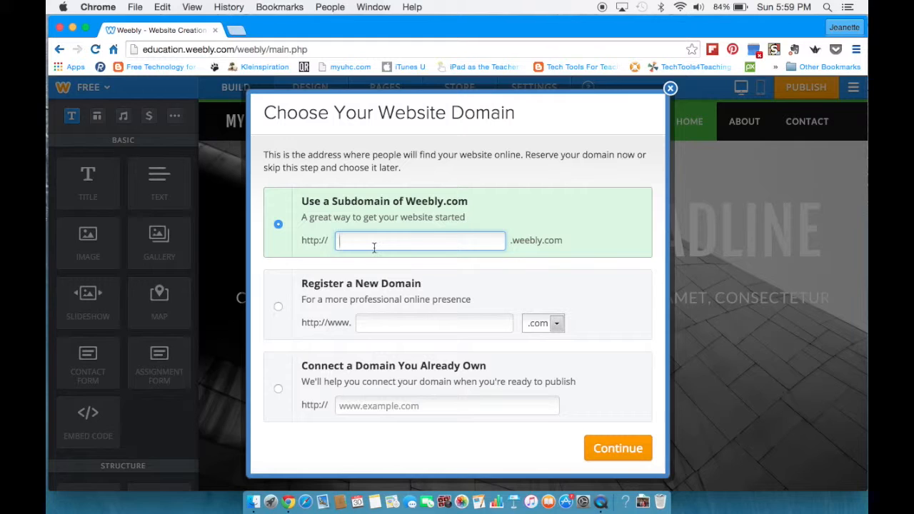
text(mrs)
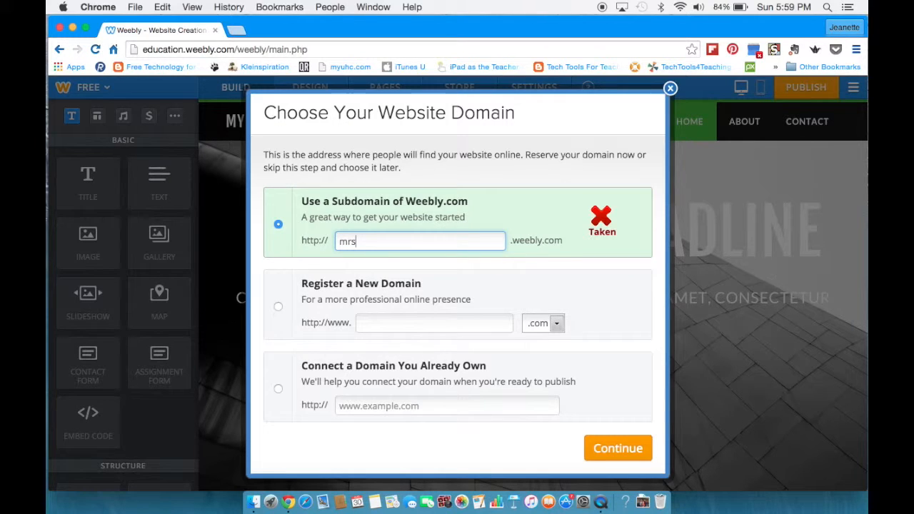
text(jcarlso)
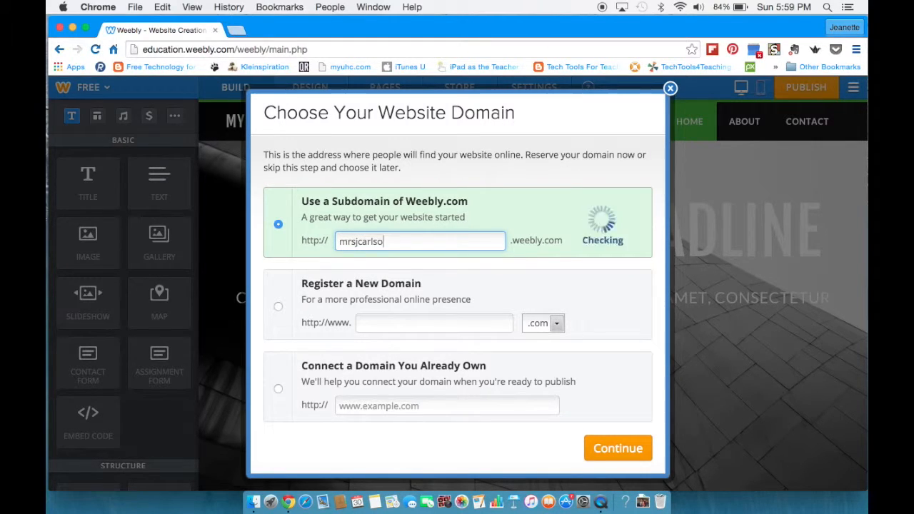
text(nsclass)
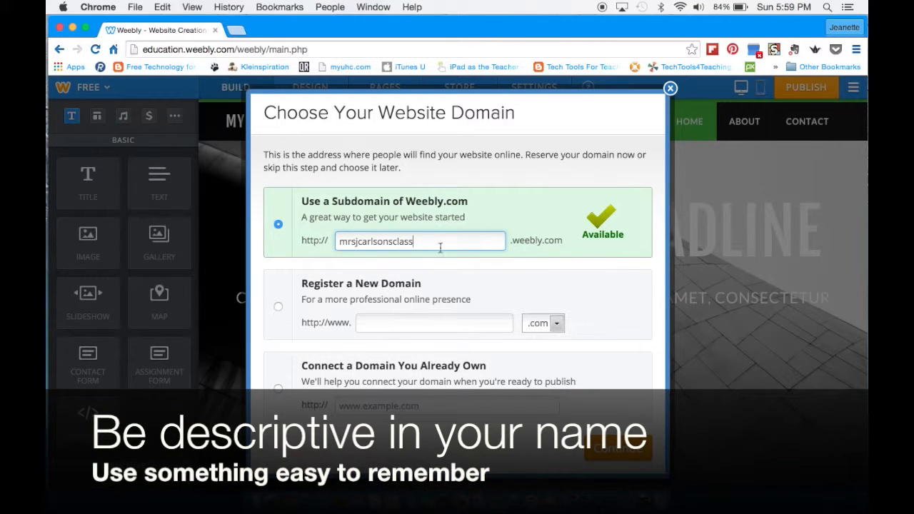
click(614, 450)
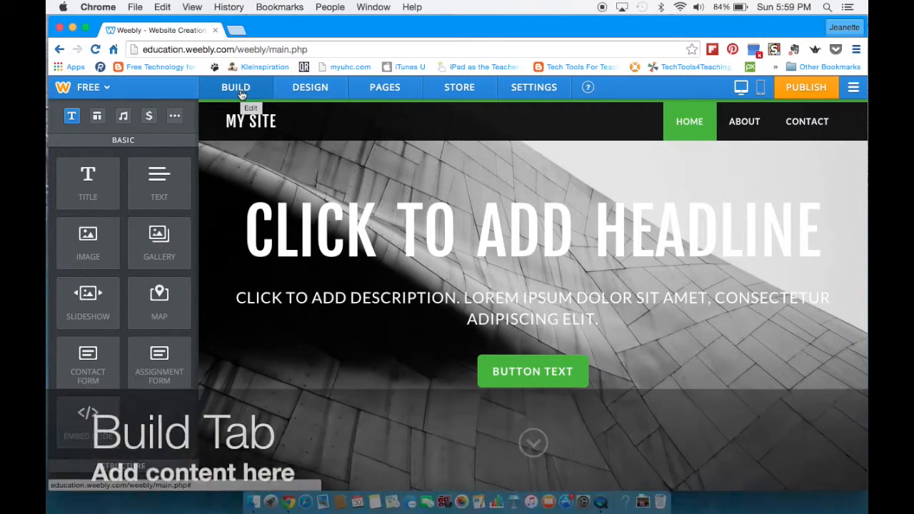
Add a Title element to the empty content area below the header image and enter "My Title" as its text
scroll(315, 254, down, 1)
scroll(313, 251, down, 5)
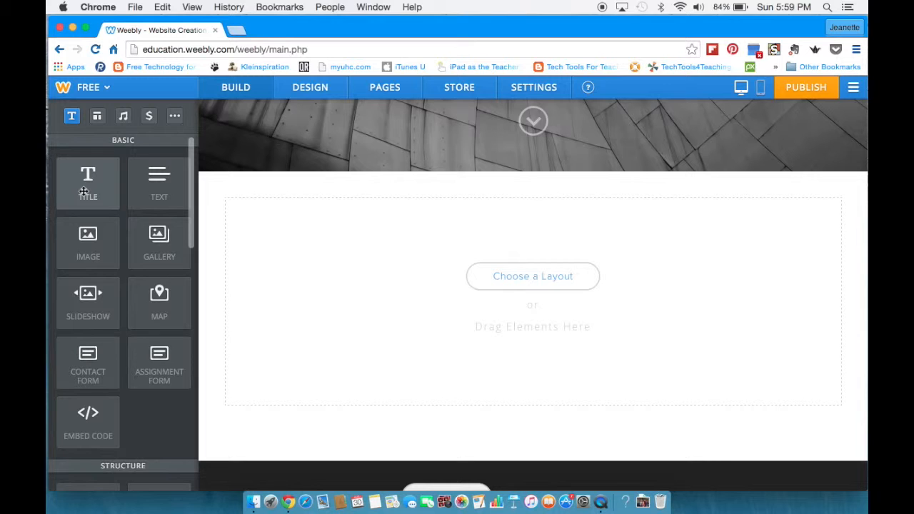
scroll(411, 284, down, 1)
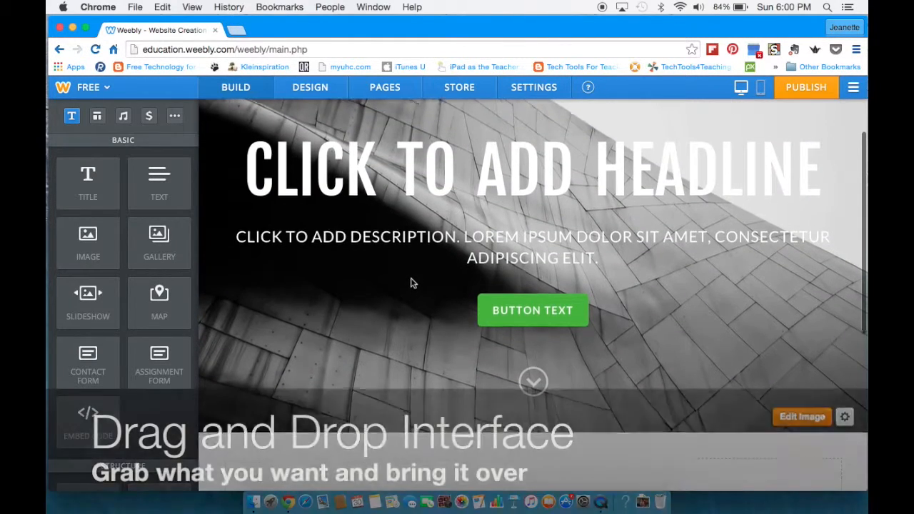
scroll(410, 284, down, 5)
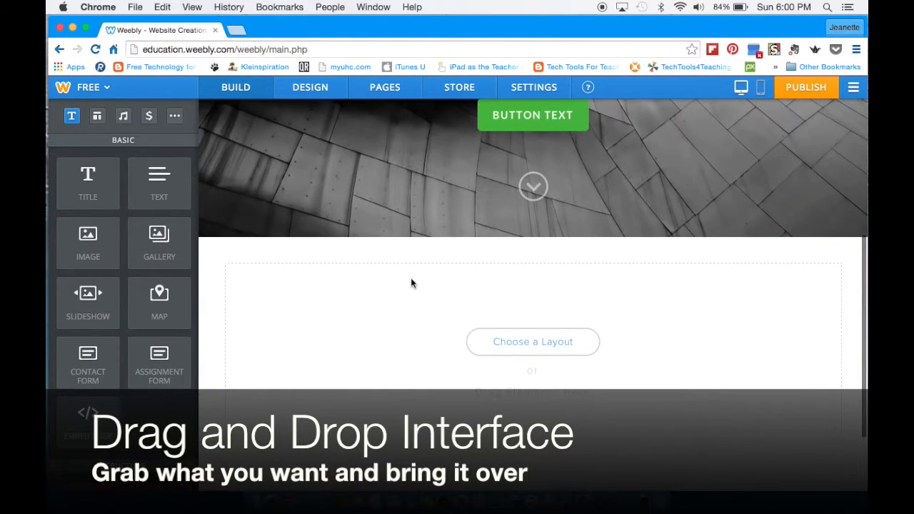
scroll(411, 284, down, 2)
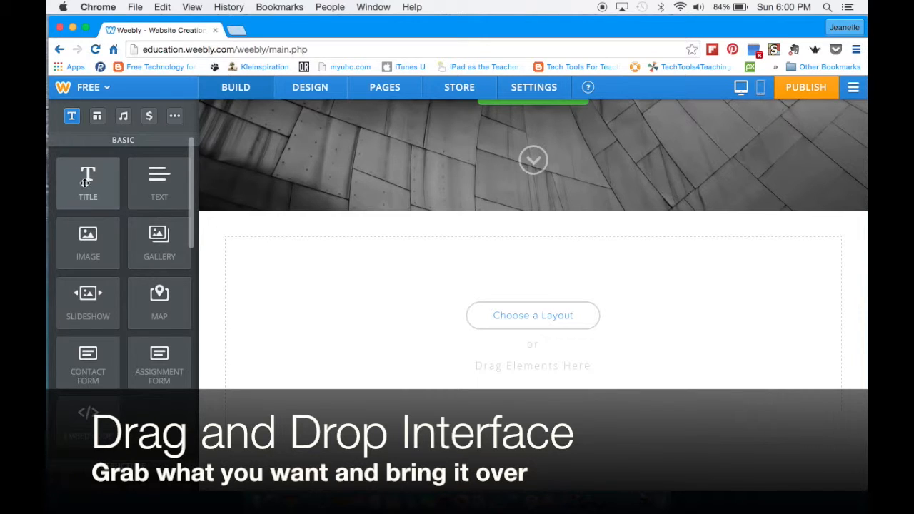
drag(85, 183, 347, 240)
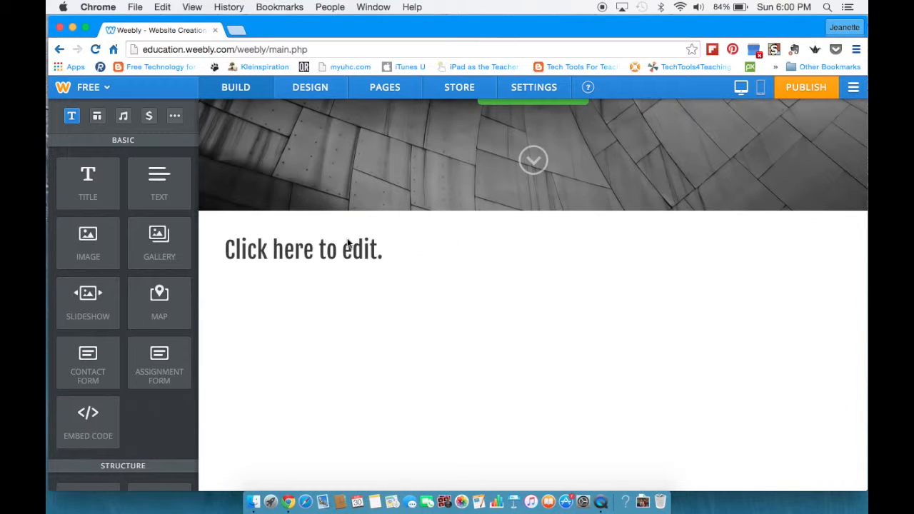
click(353, 247)
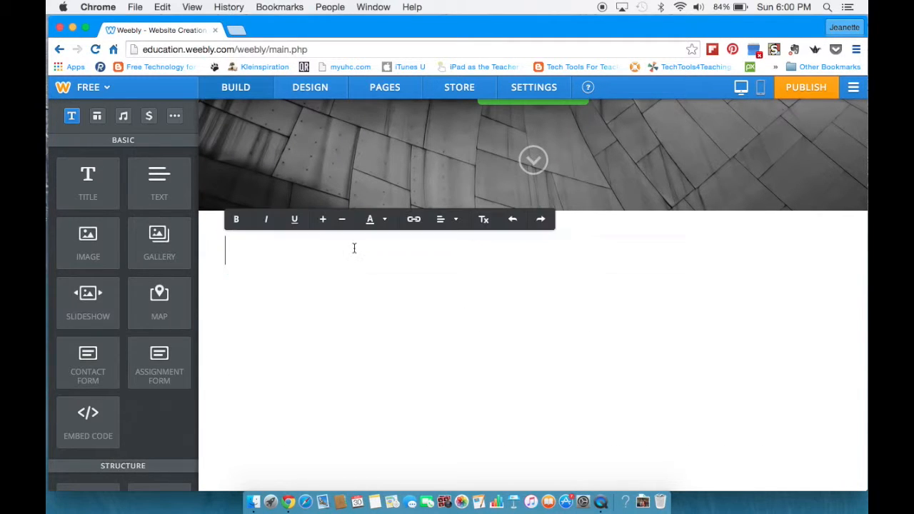
text(My Title)
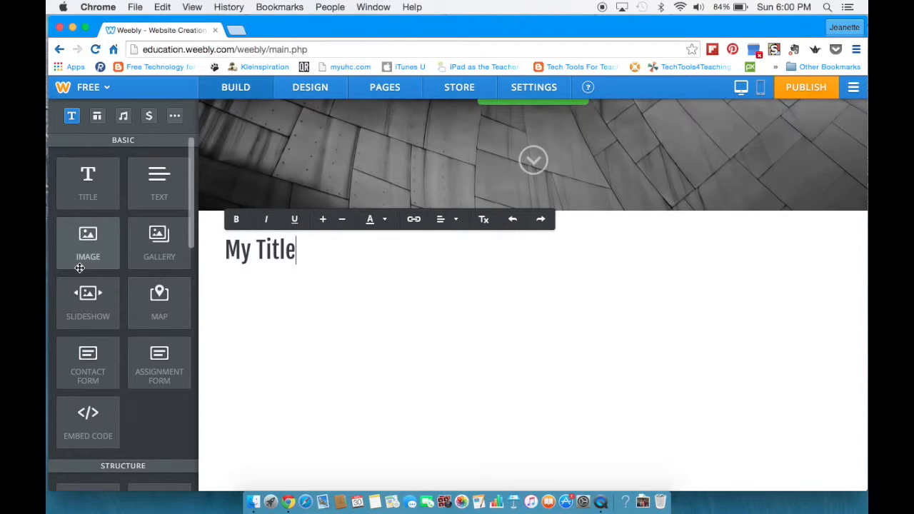
Place an Image element directly beneath the My Title heading and check its upload options without adding a picture
scroll(80, 267, down, 1)
scroll(80, 267, down, 4)
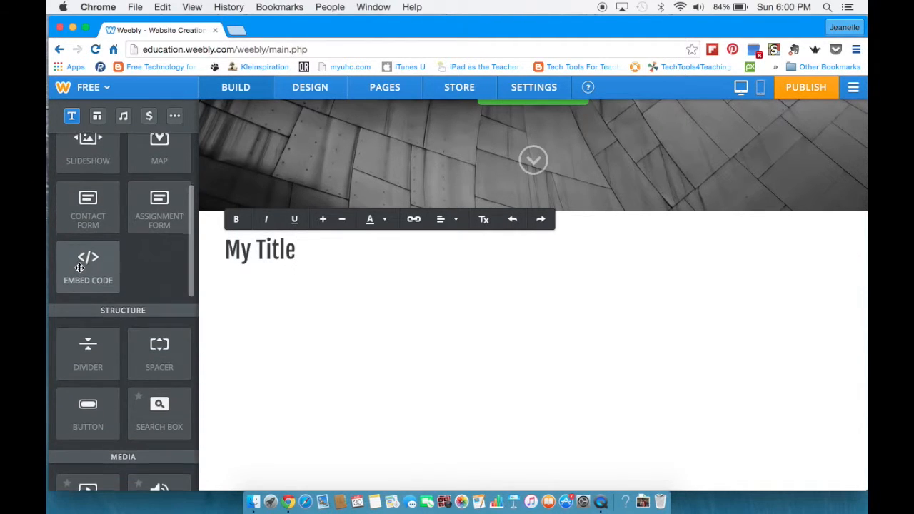
scroll(80, 268, down, 7)
scroll(80, 267, down, 6)
scroll(79, 267, up, 13)
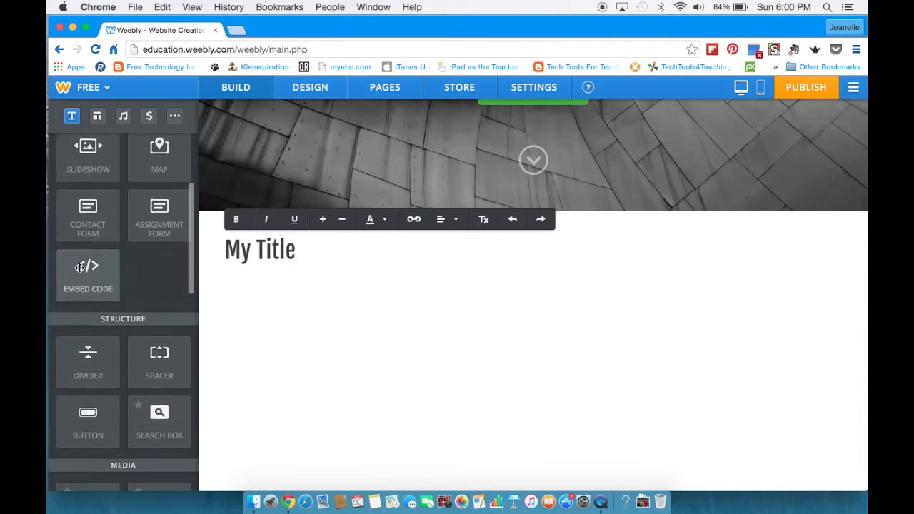
scroll(80, 267, up, 4)
drag(112, 240, 298, 294)
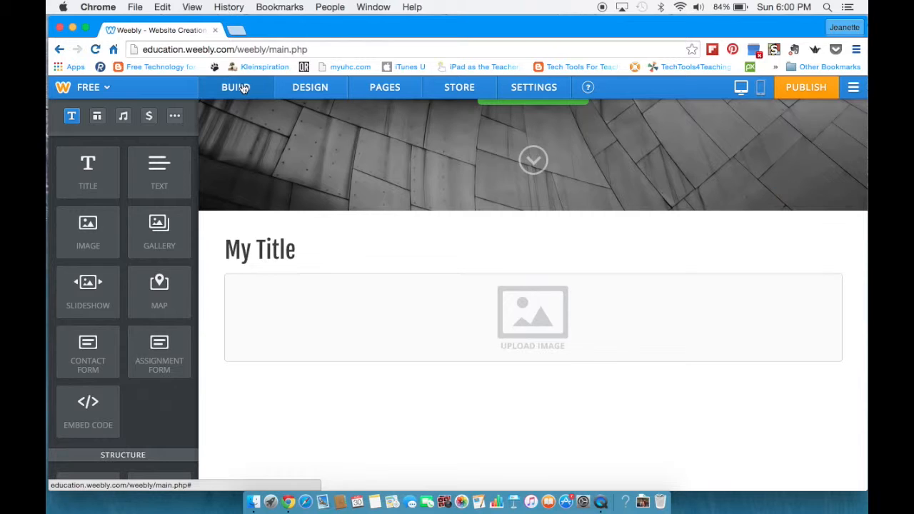
click(541, 318)
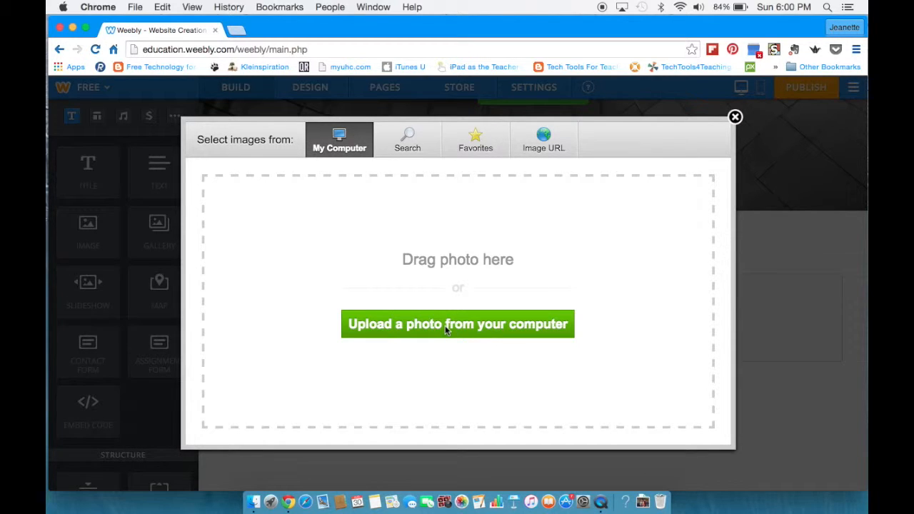
click(735, 118)
Change the site's theme to Brisk in its teal colour and check the page content
click(310, 93)
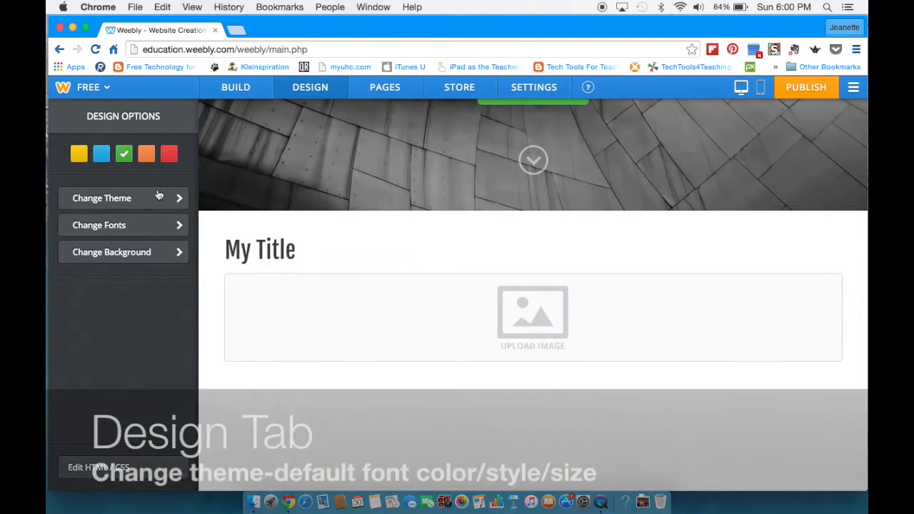
click(156, 200)
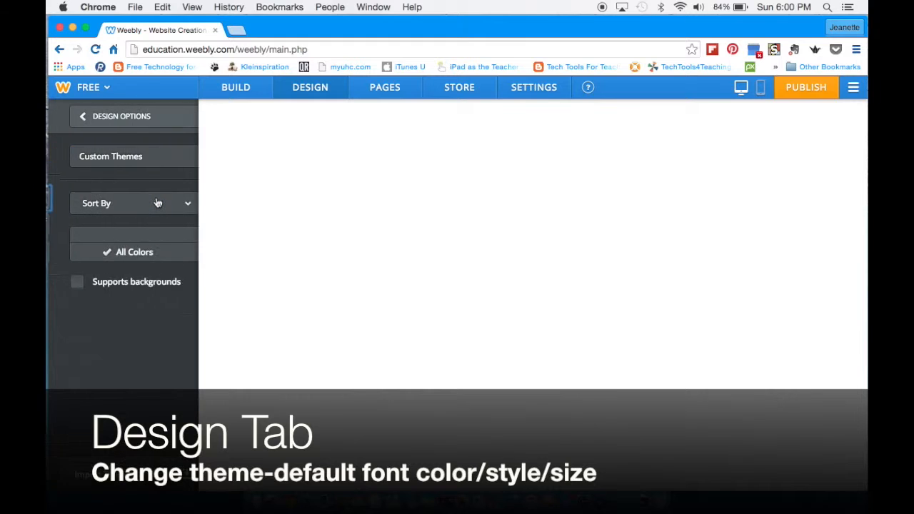
scroll(478, 311, down, 5)
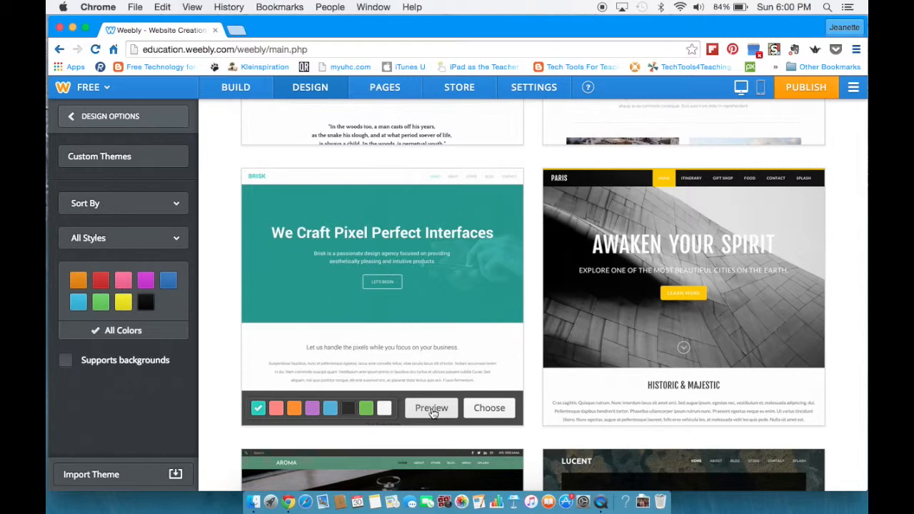
click(489, 408)
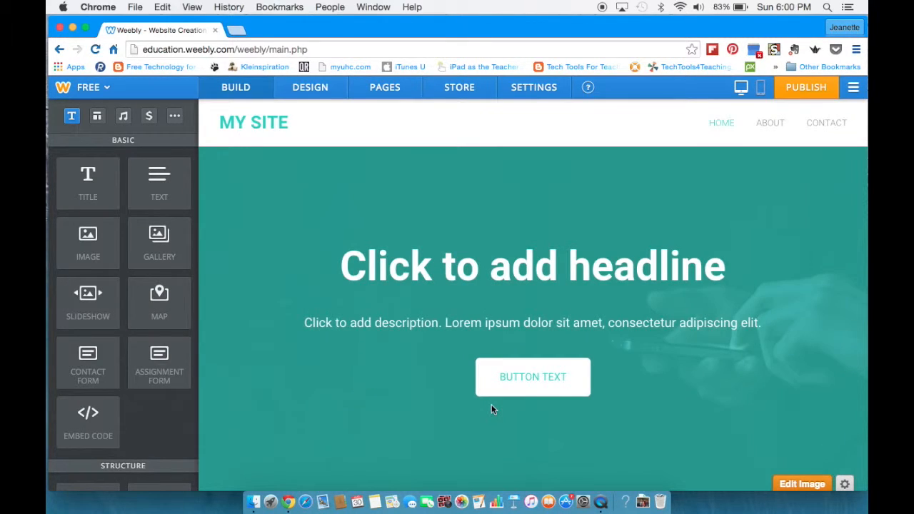
scroll(365, 361, down, 5)
scroll(365, 361, up, 3)
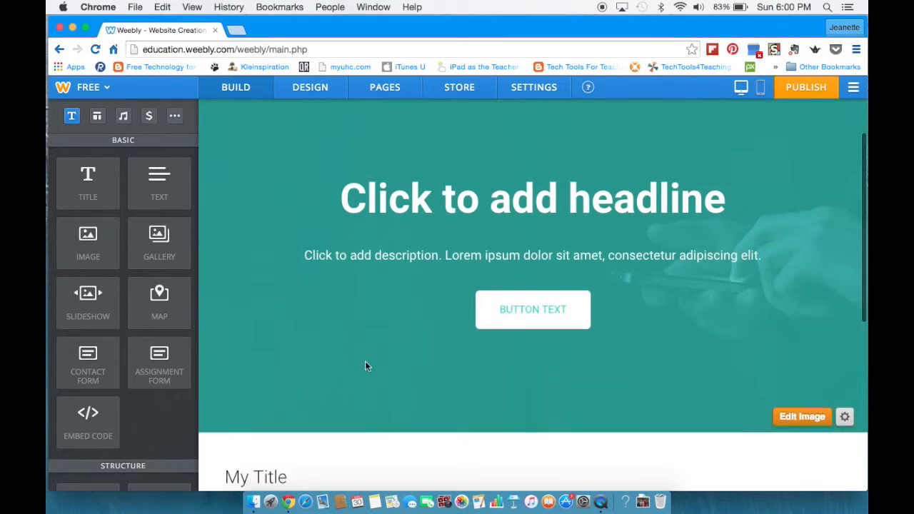
scroll(365, 366, up, 2)
Switch the Brisk theme's colour scheme to orange in the design options
click(301, 92)
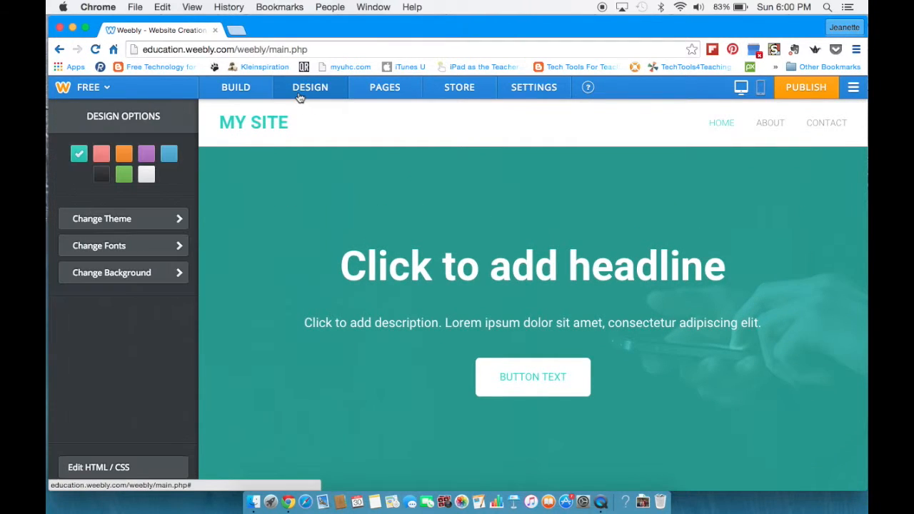
click(122, 158)
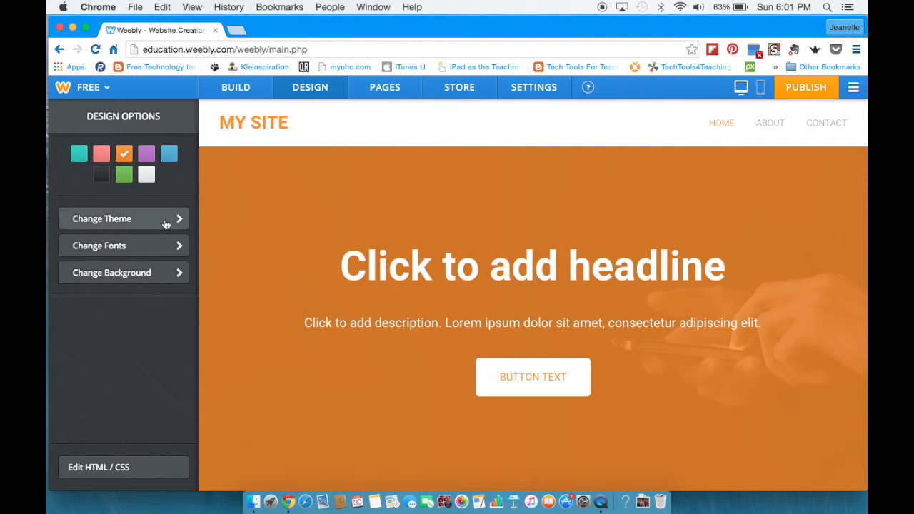
click(165, 222)
click(98, 118)
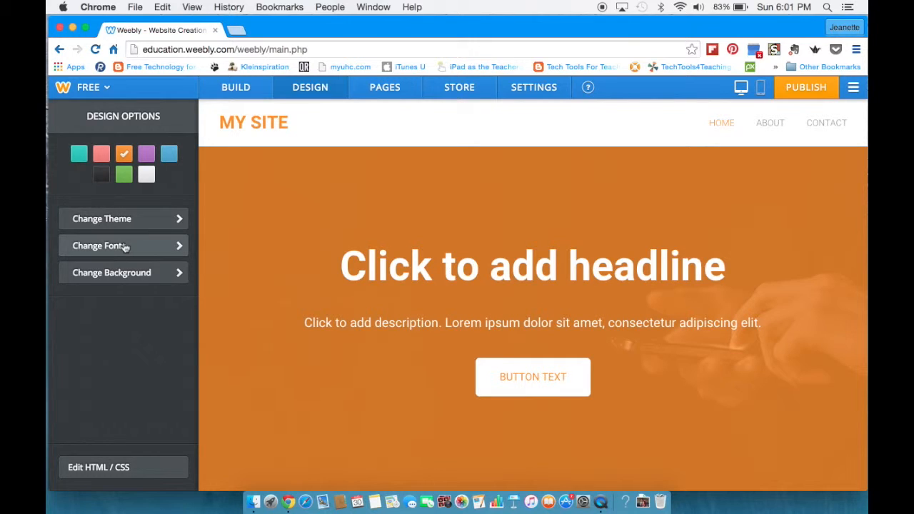
Set the site title's font to Advent Pro at size 29 in the design options
click(124, 247)
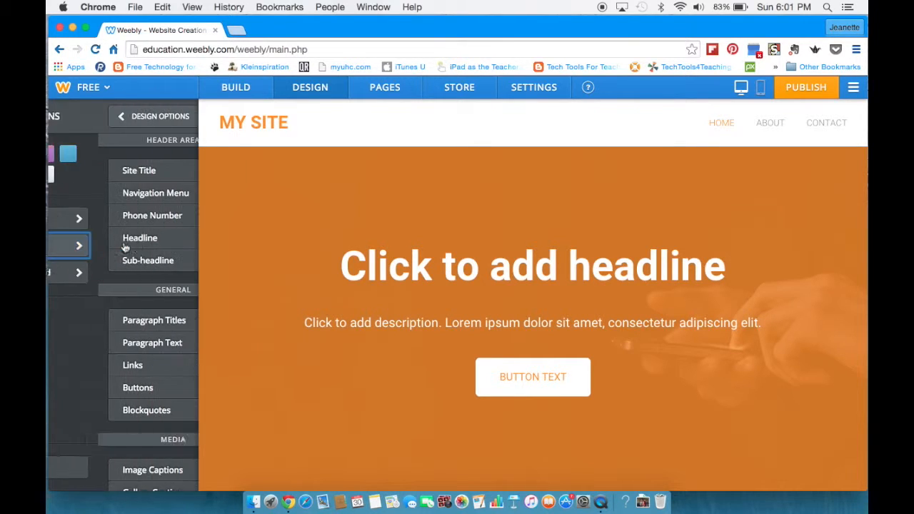
click(111, 171)
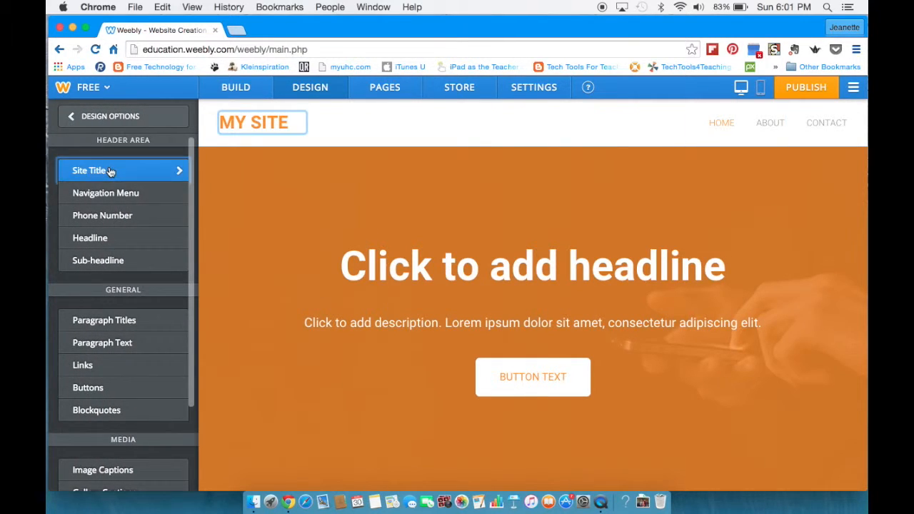
click(181, 174)
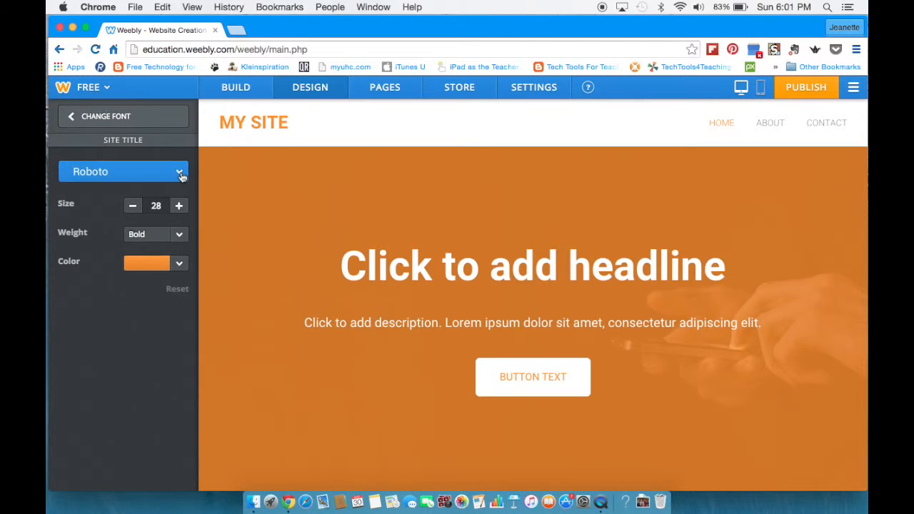
click(116, 260)
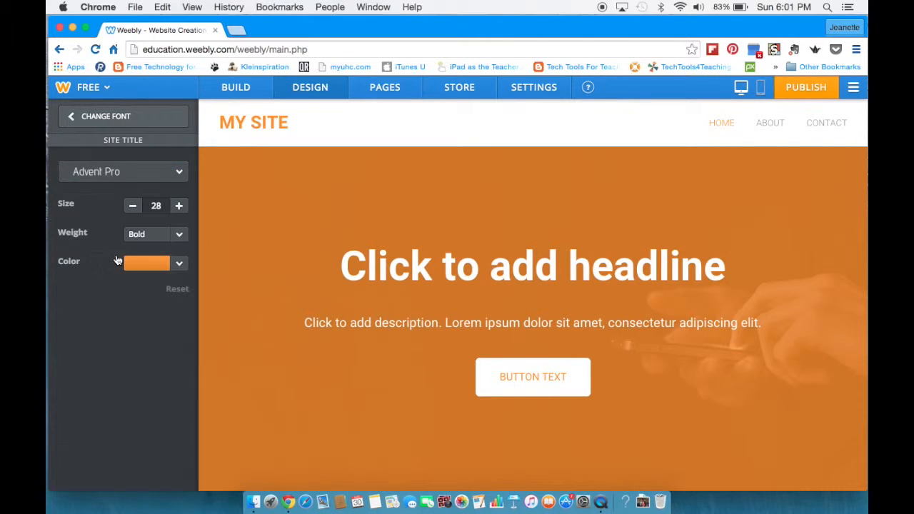
click(178, 206)
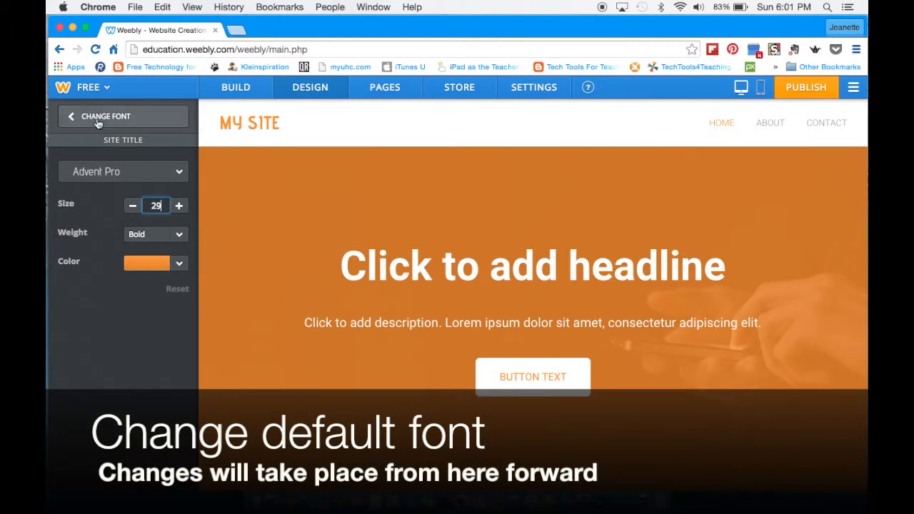
click(94, 116)
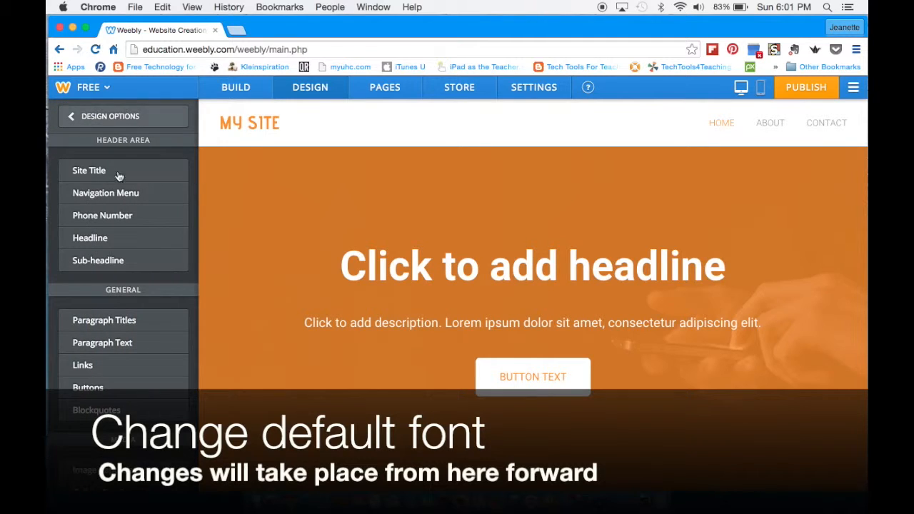
scroll(138, 350, down, 3)
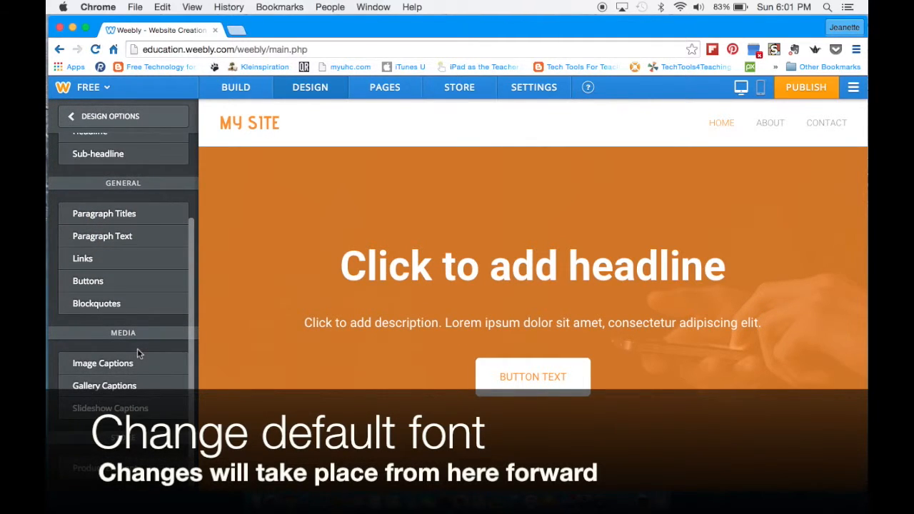
scroll(138, 348, up, 3)
click(111, 117)
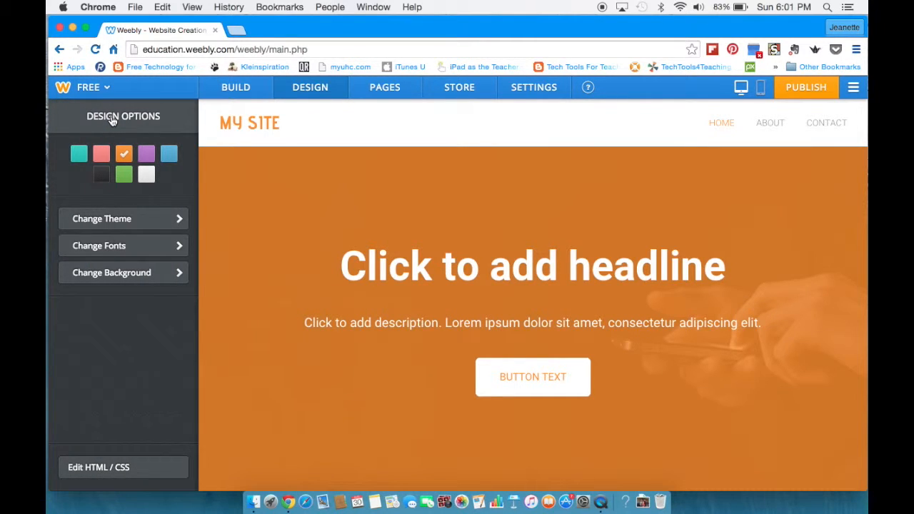
Delete the Contact page from the site's pages and select the Home page
click(388, 90)
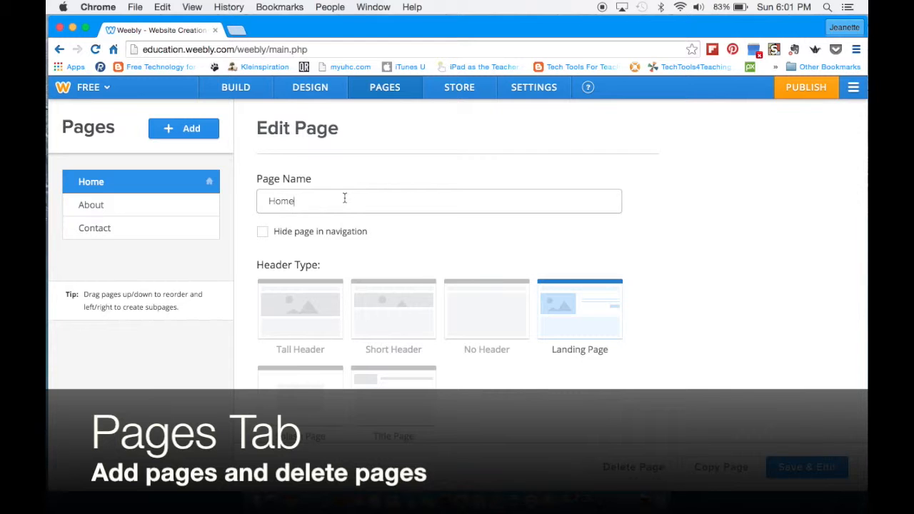
scroll(529, 395, down, 1)
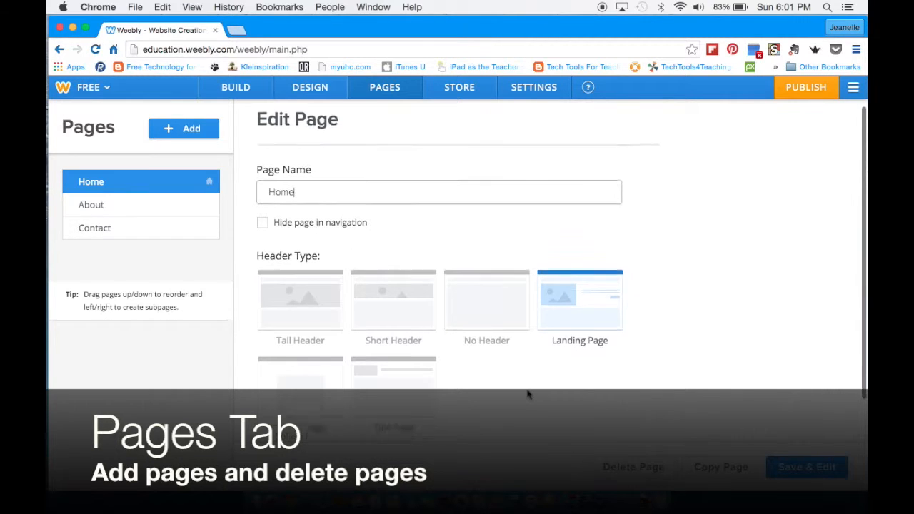
scroll(528, 394, down, 2)
scroll(526, 394, up, 3)
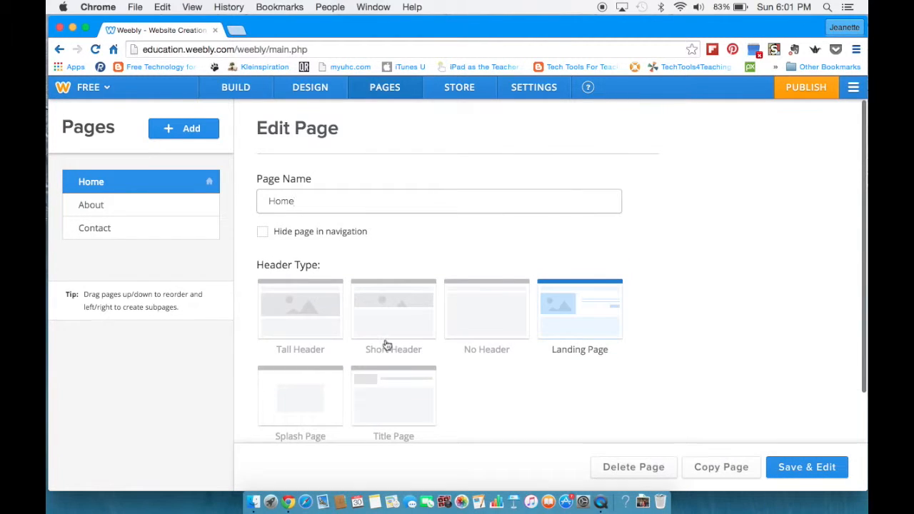
click(153, 230)
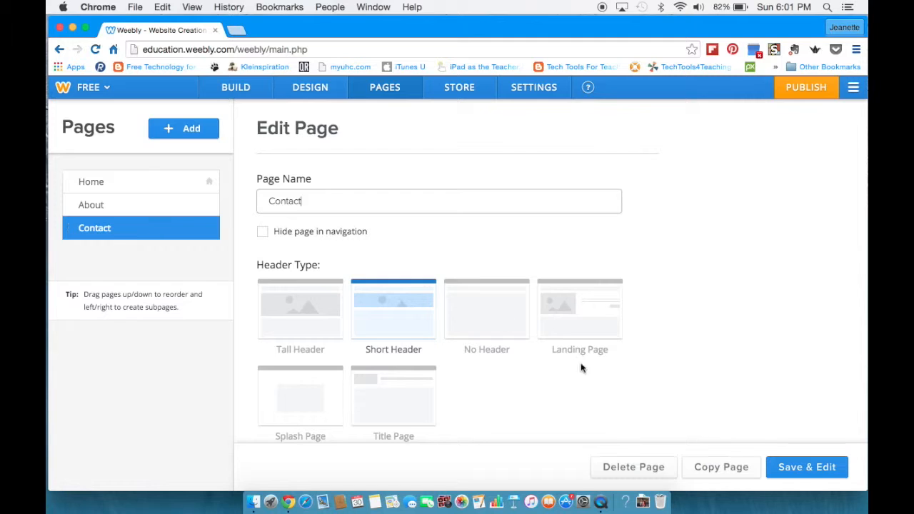
click(626, 469)
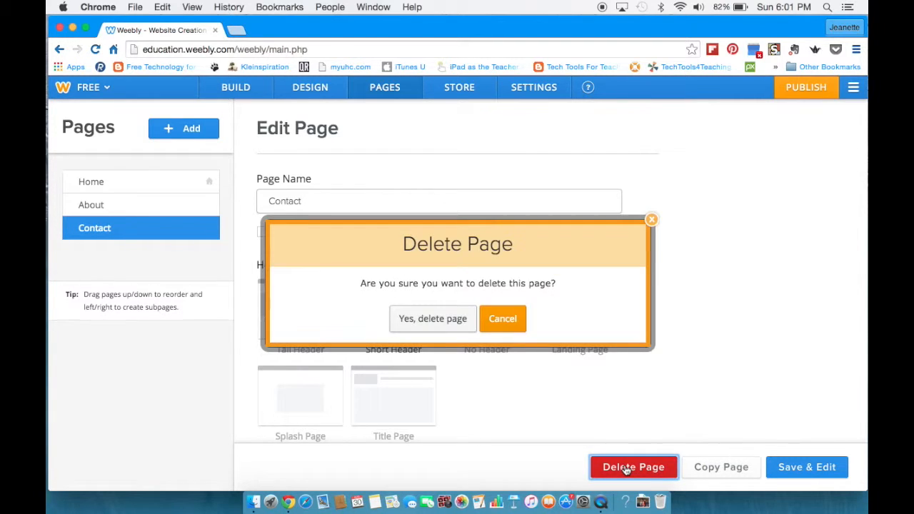
click(425, 315)
click(160, 184)
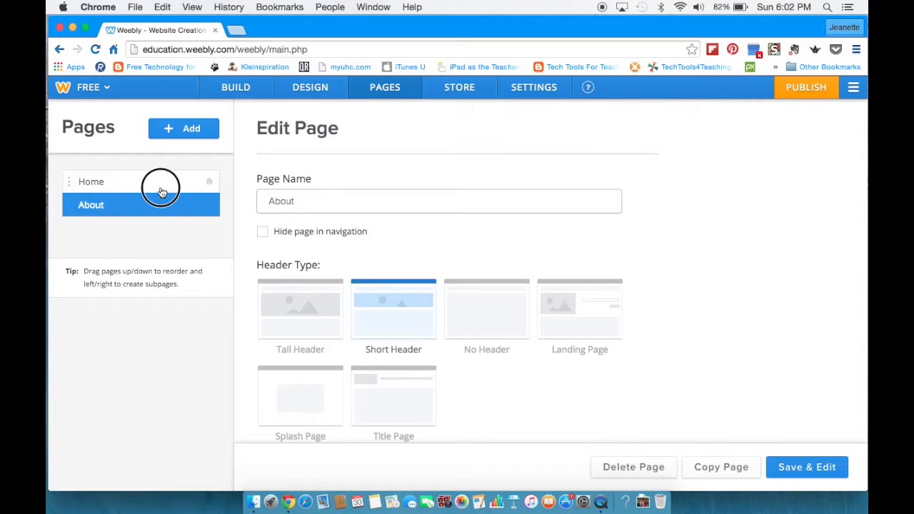
Add a standard page named "Personal Finance" with the Short Header type, save it, and return to the Home page
click(190, 130)
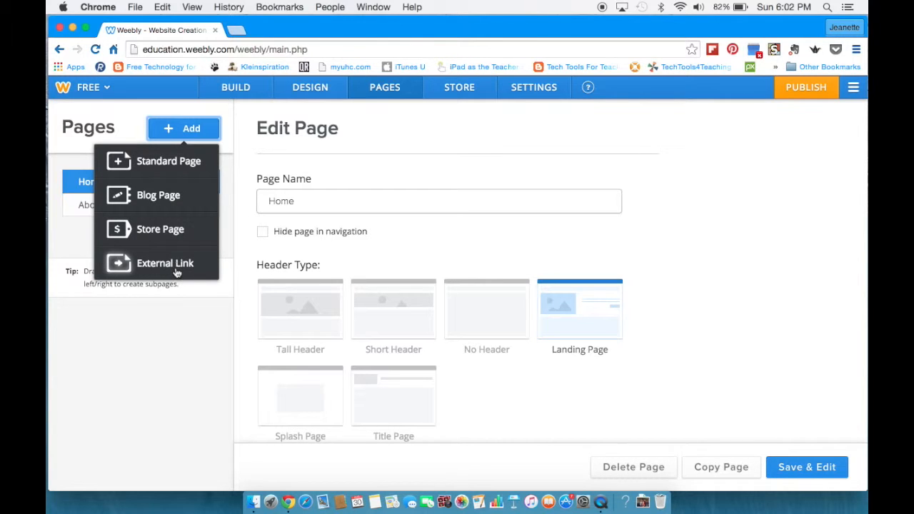
click(167, 163)
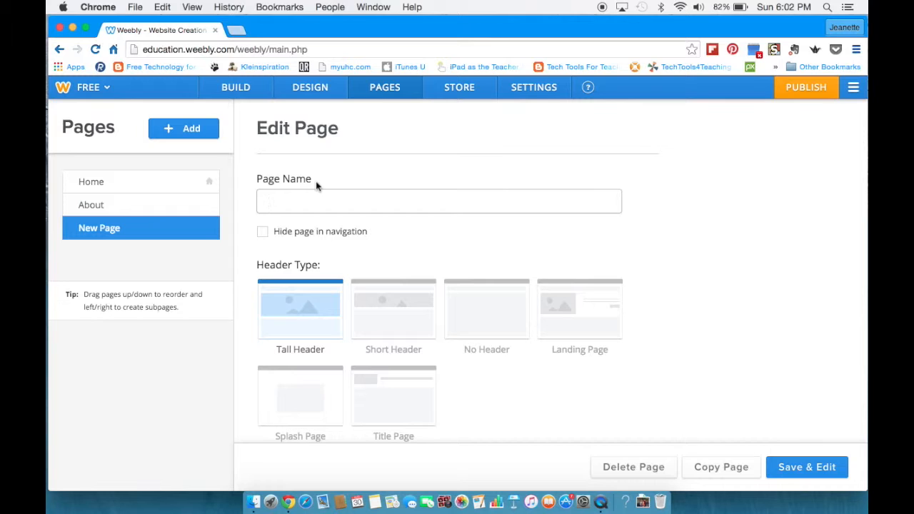
text(Personal Finance)
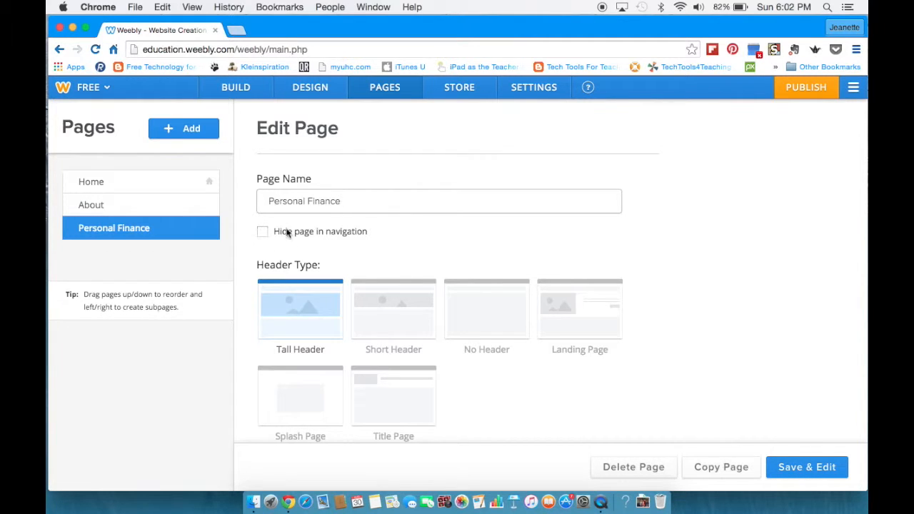
click(392, 315)
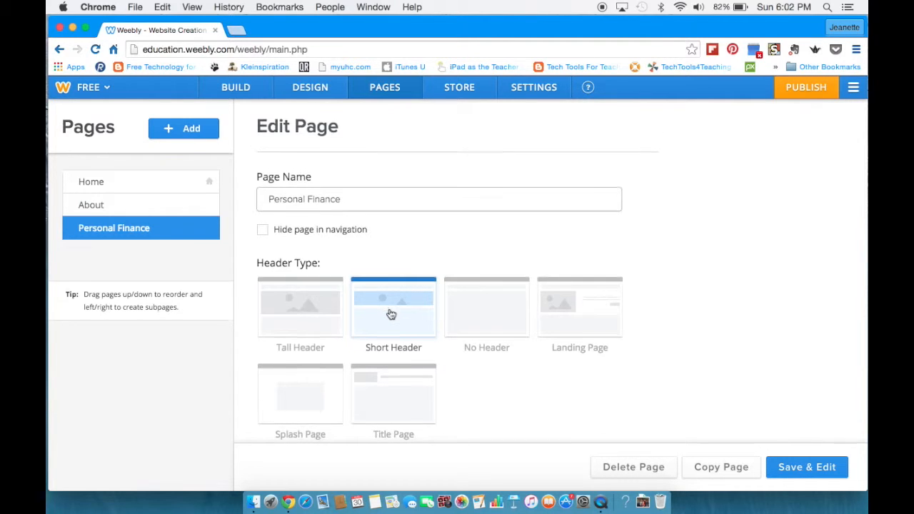
scroll(391, 315, down, 4)
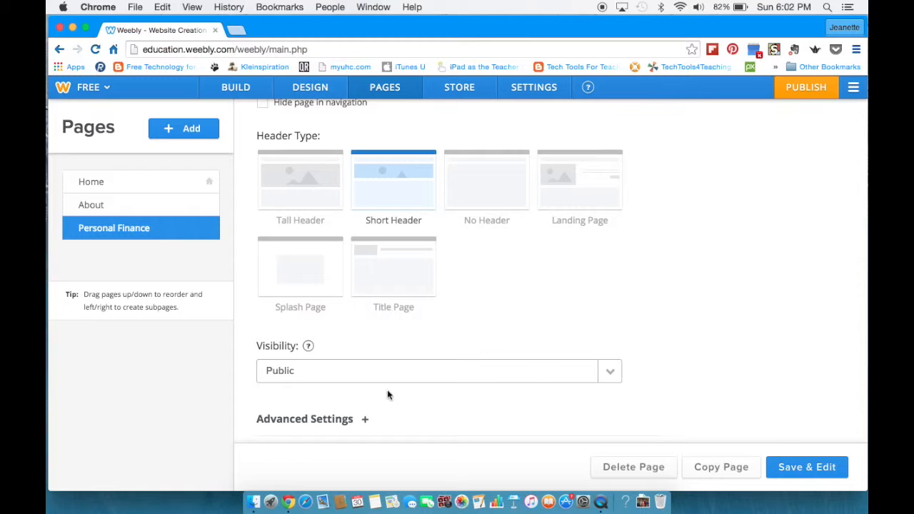
click(813, 468)
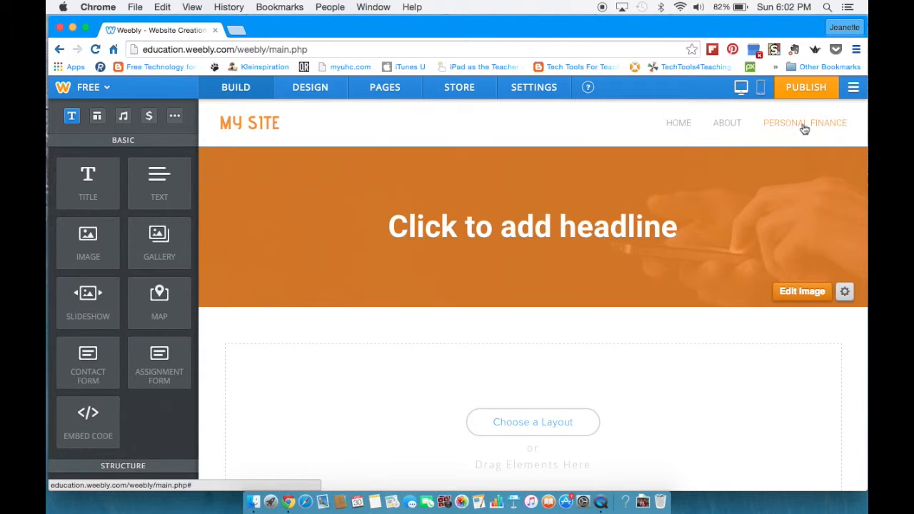
click(680, 127)
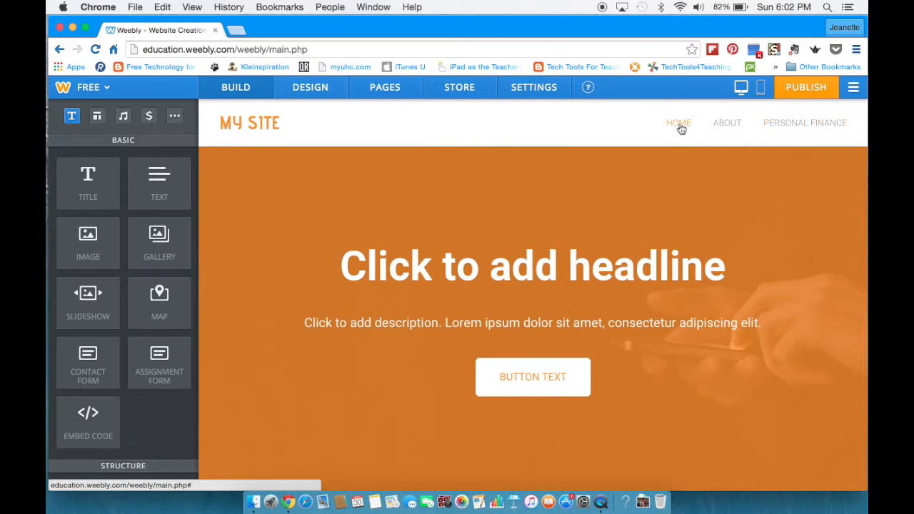
Add another standard page named "Assignments" with the No Header type
click(386, 89)
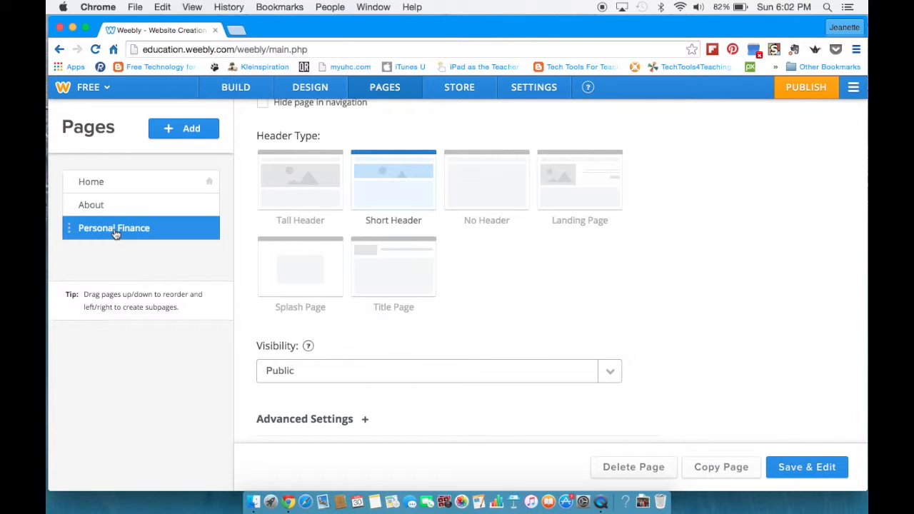
click(180, 130)
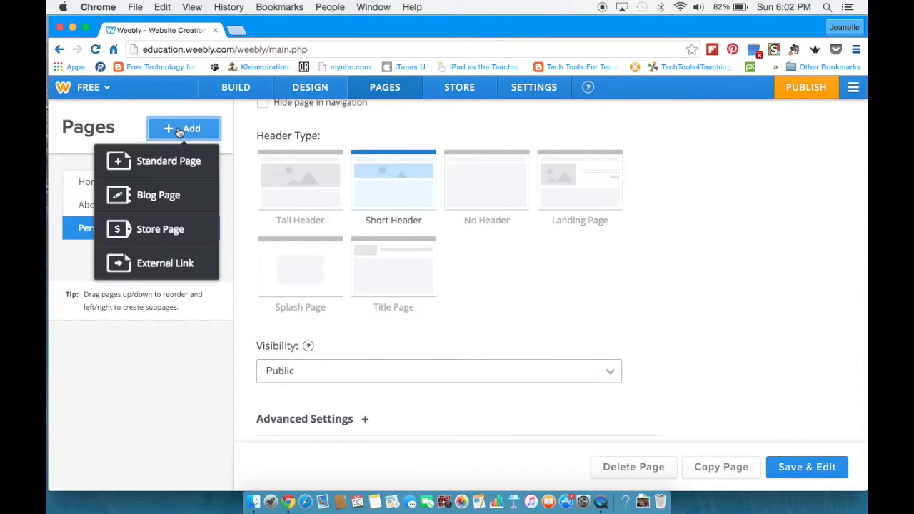
click(180, 161)
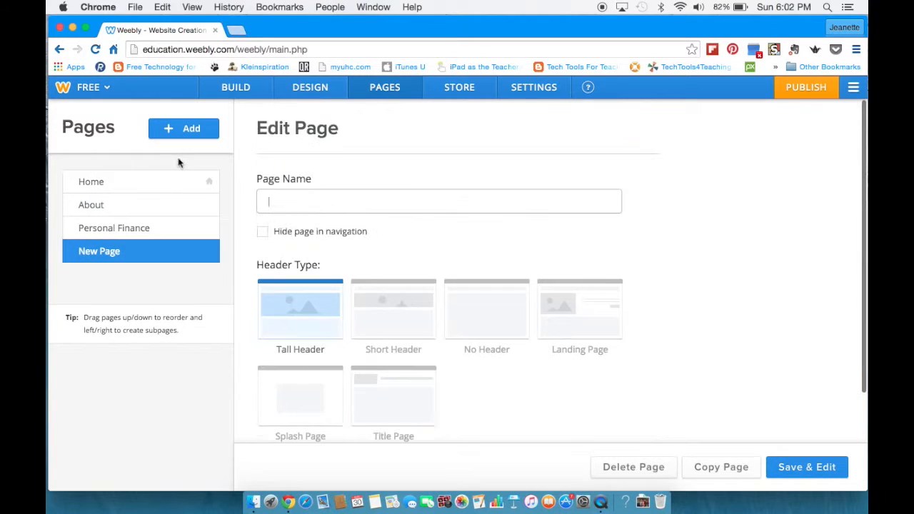
text(Assignments)
click(484, 316)
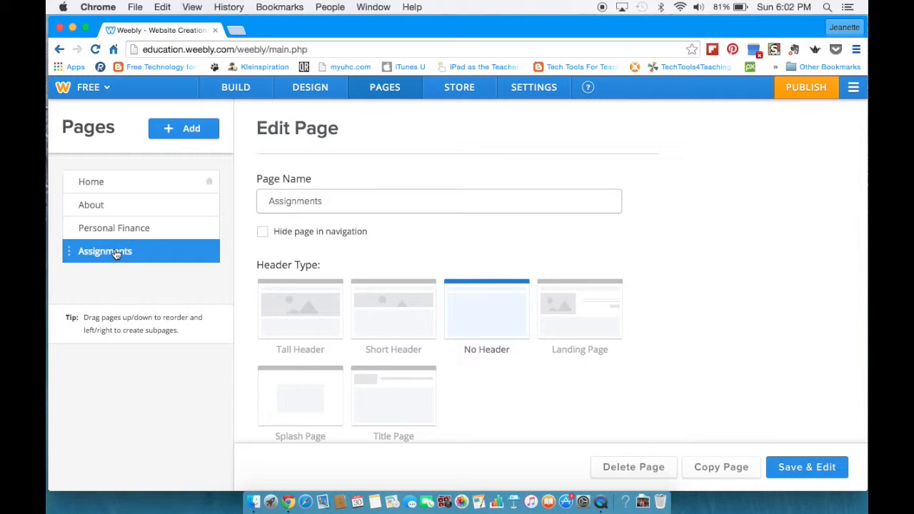
Nest the Assignments page as a subpage under Personal Finance and save the page changes
drag(116, 254, 135, 252)
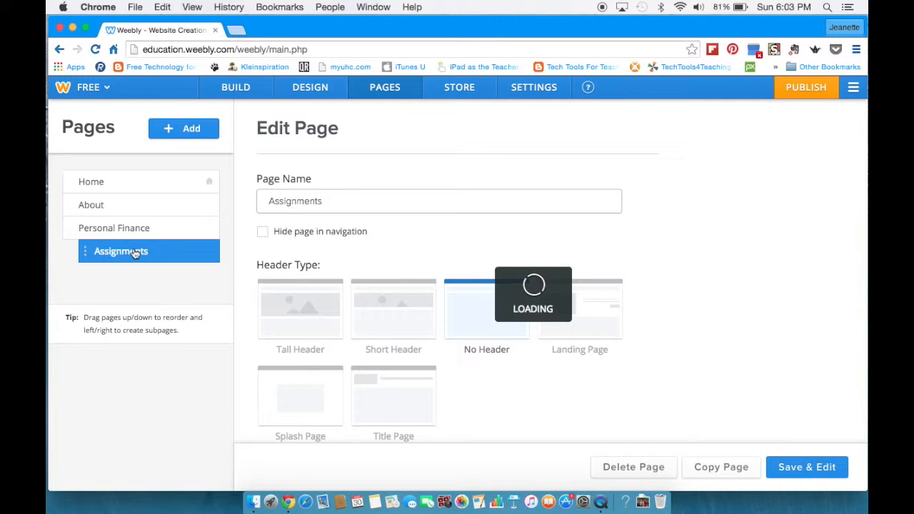
click(794, 469)
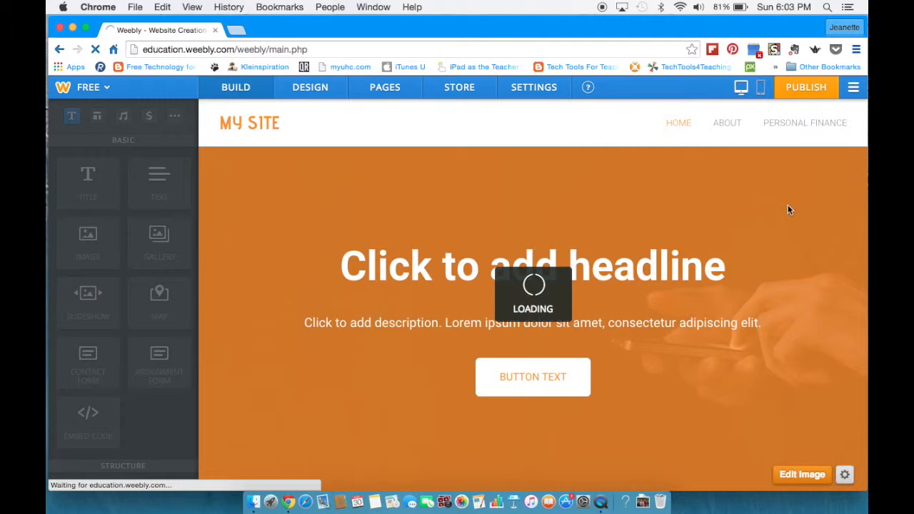
mouse_move(800, 123)
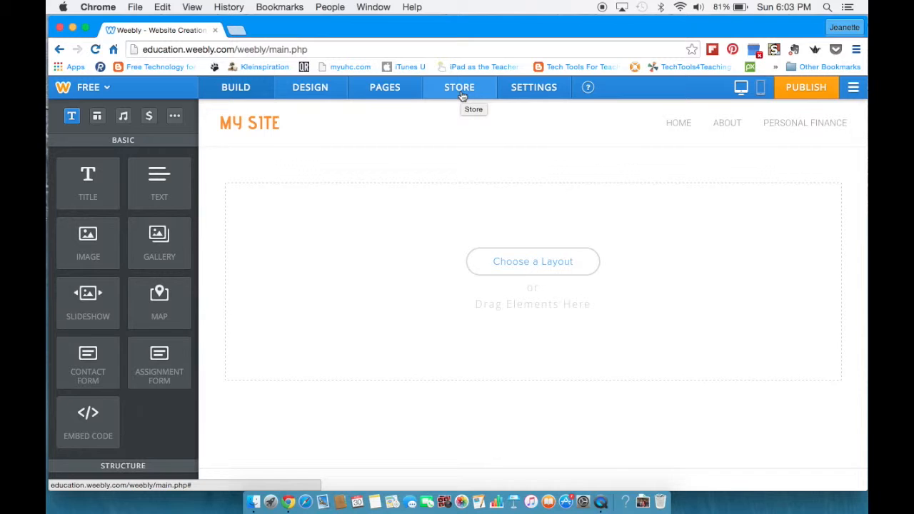
Examine the site's general settings, including the site address, site title, SSL, favicon and site password sections
click(540, 89)
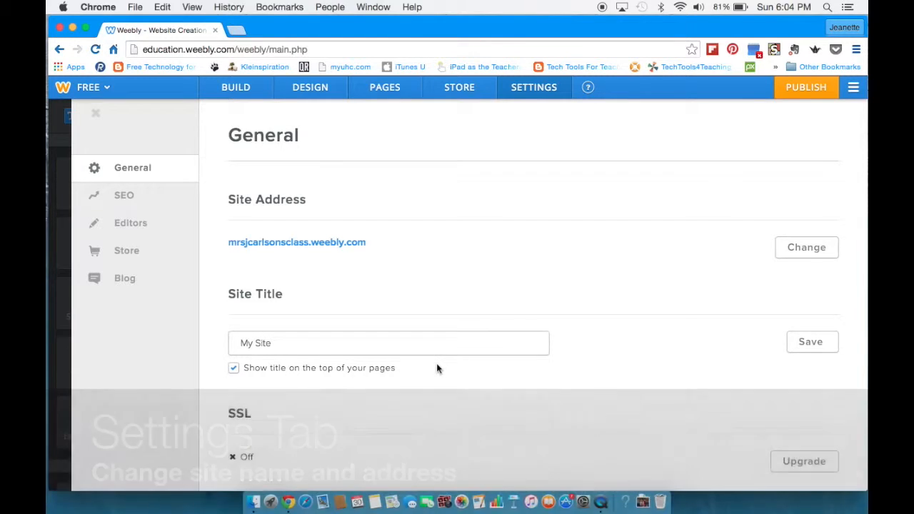
scroll(438, 369, down, 3)
scroll(437, 368, down, 2)
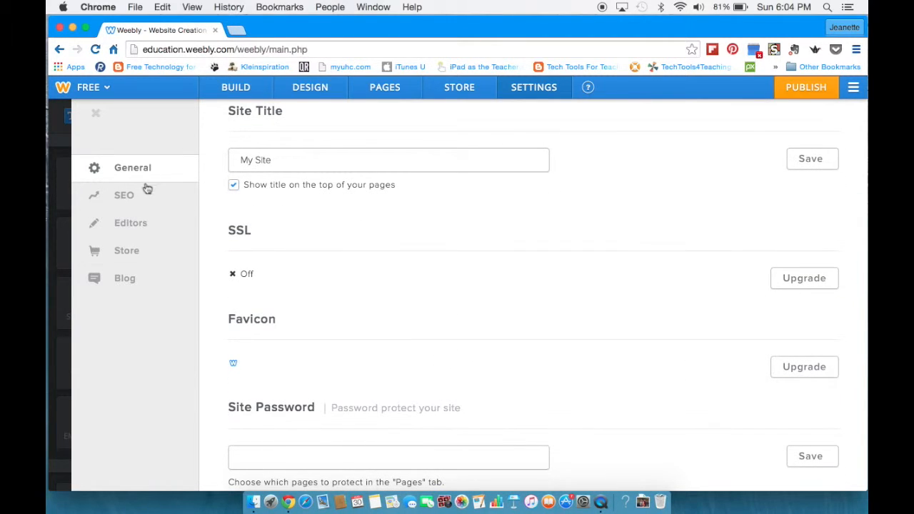
scroll(671, 285, down, 1)
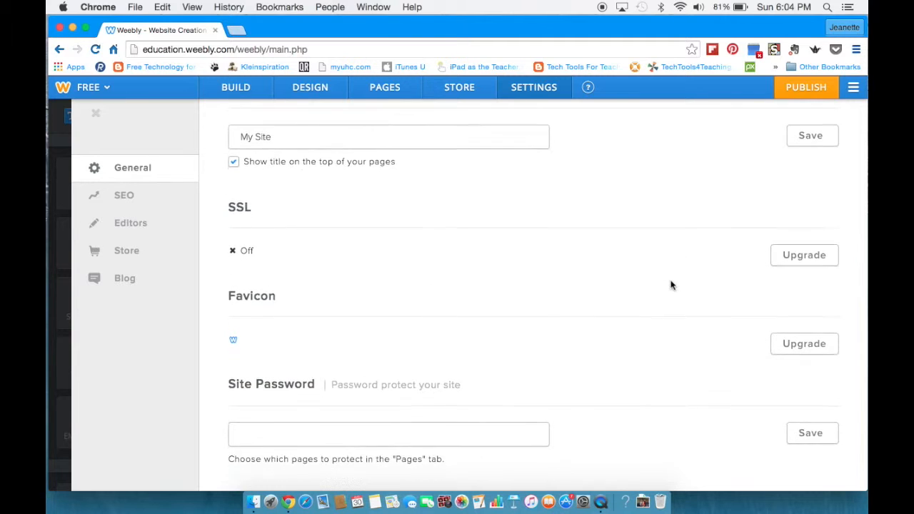
scroll(672, 285, up, 5)
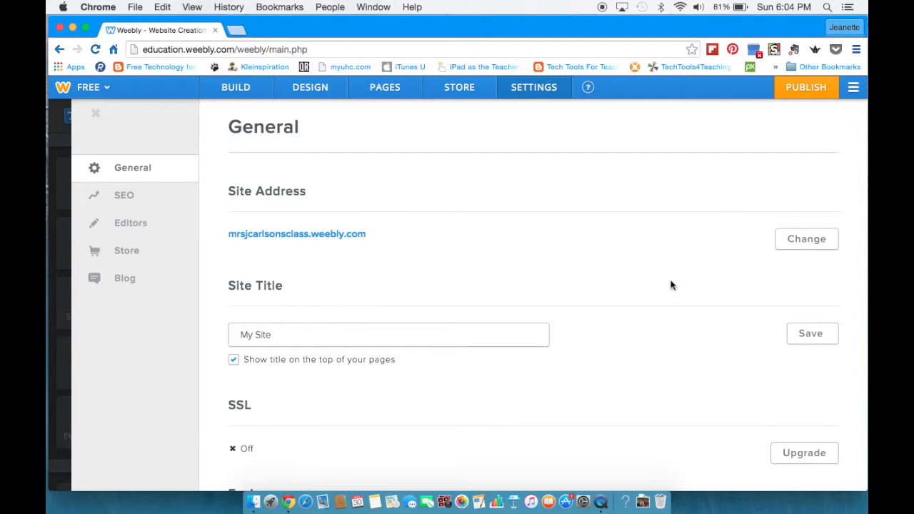
scroll(671, 285, up, 1)
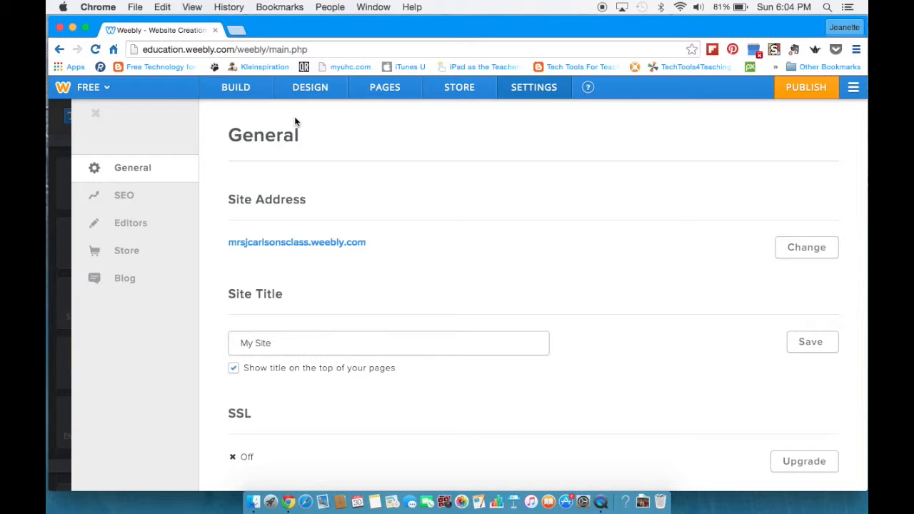
Return to the page builder and leave the editor for the My Sites overview
click(239, 92)
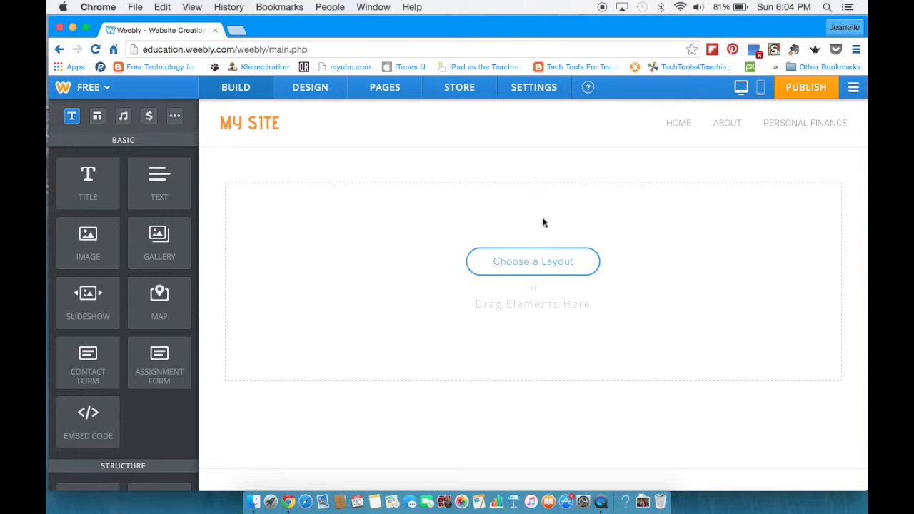
click(854, 90)
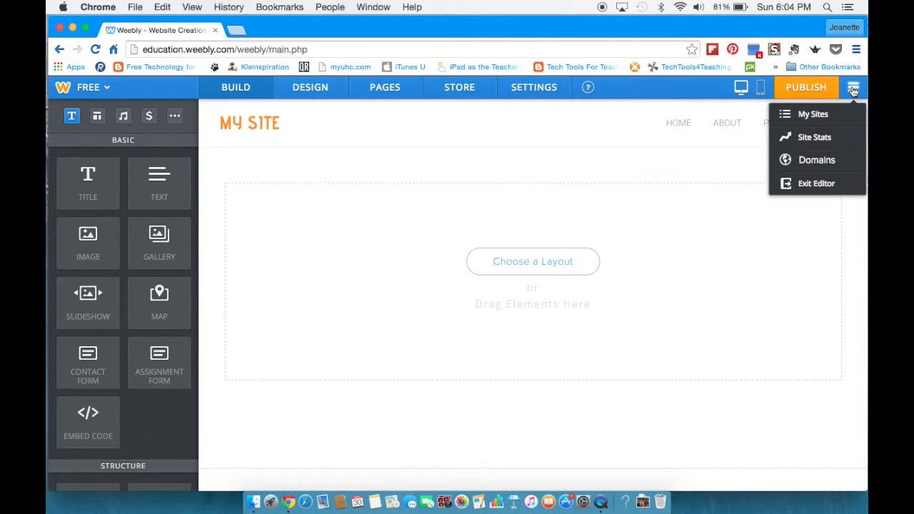
click(808, 118)
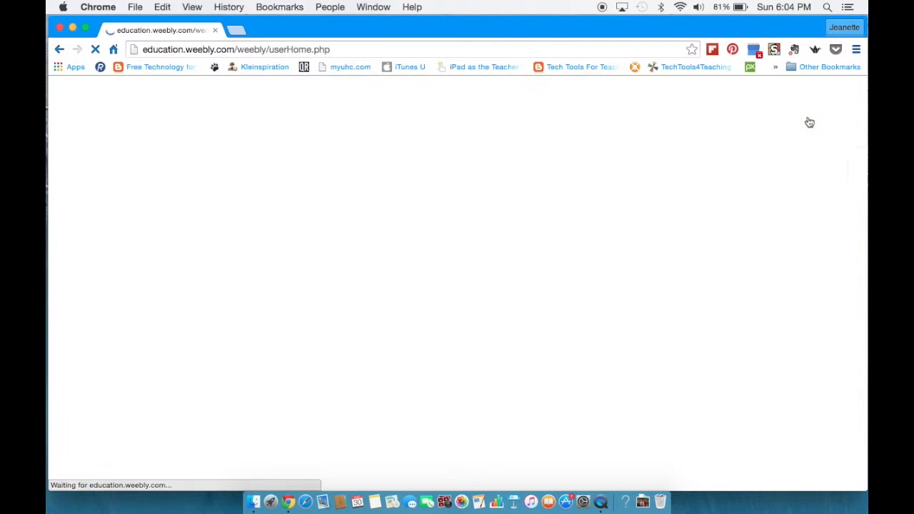